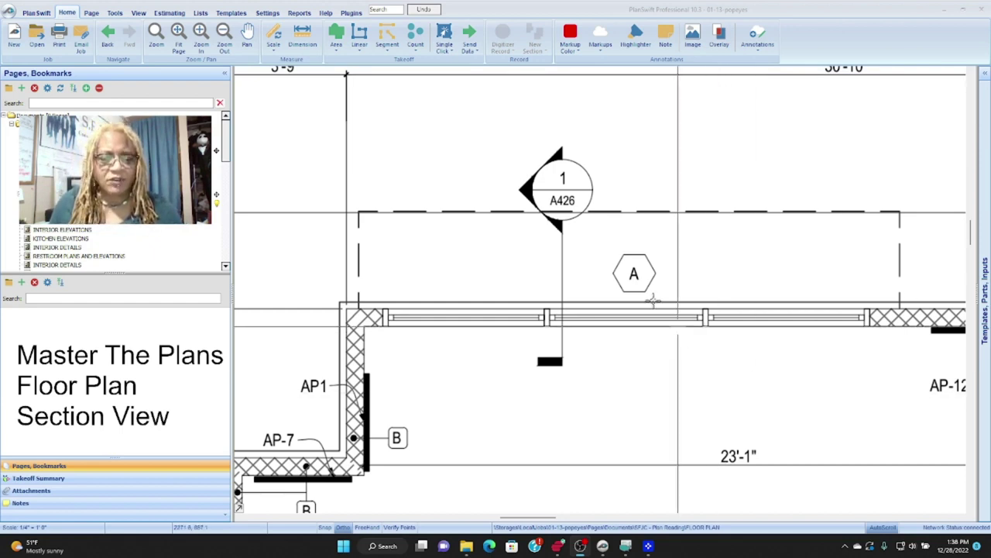
Zoom around the 1/A426 marker, then close in on markers 4/A425 and 2/A426 beside the women's restroom.
scroll(545, 195, down, 2)
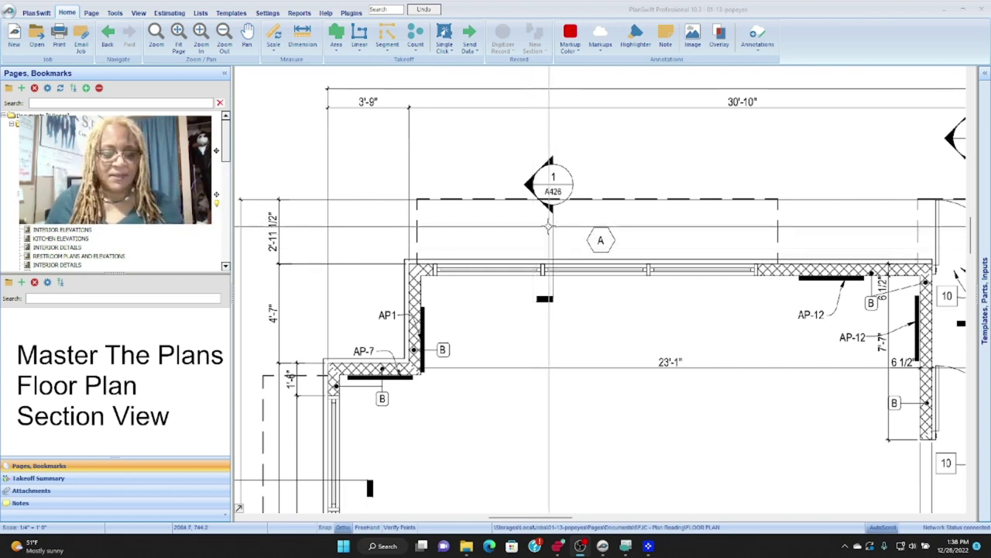
scroll(544, 217, down, 3)
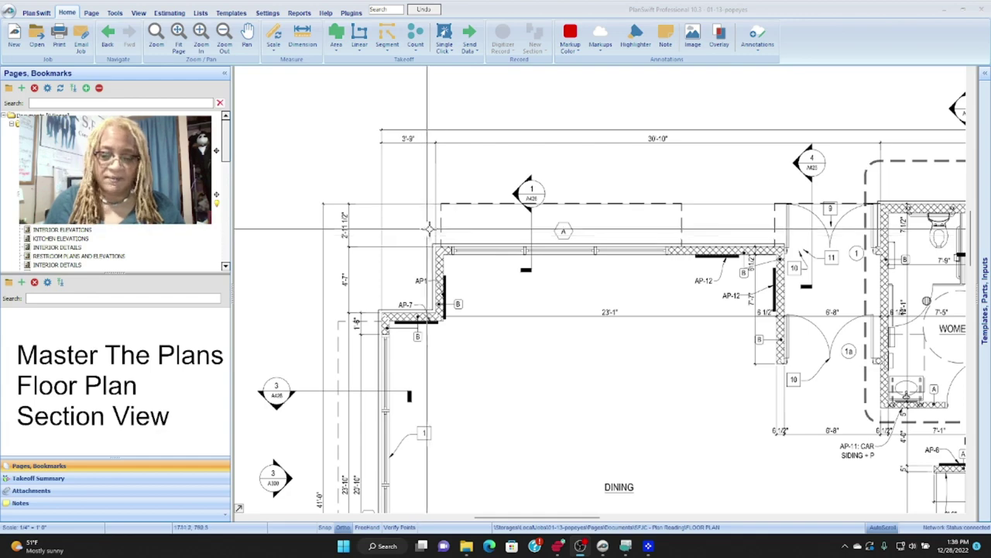
scroll(490, 200, down, 1)
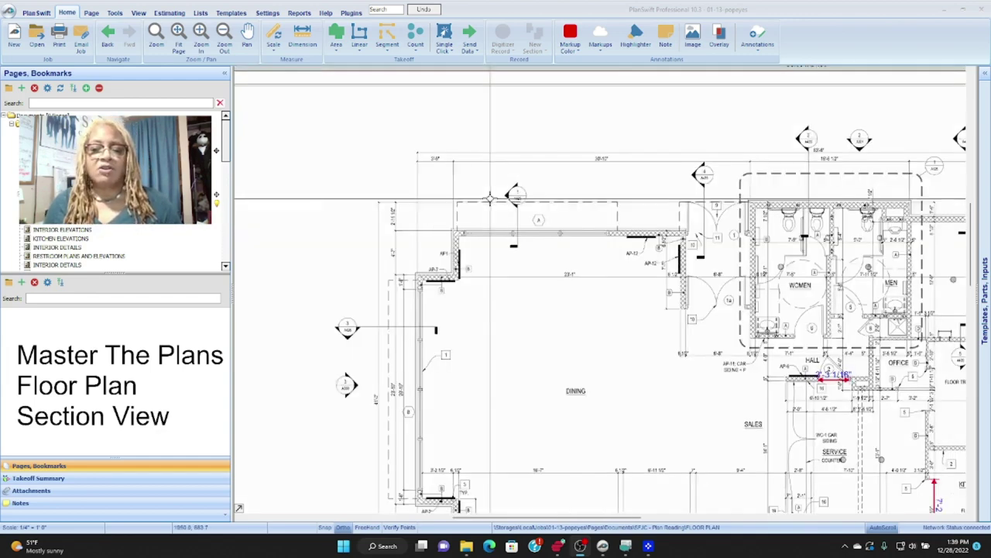
scroll(885, 158, up, 2)
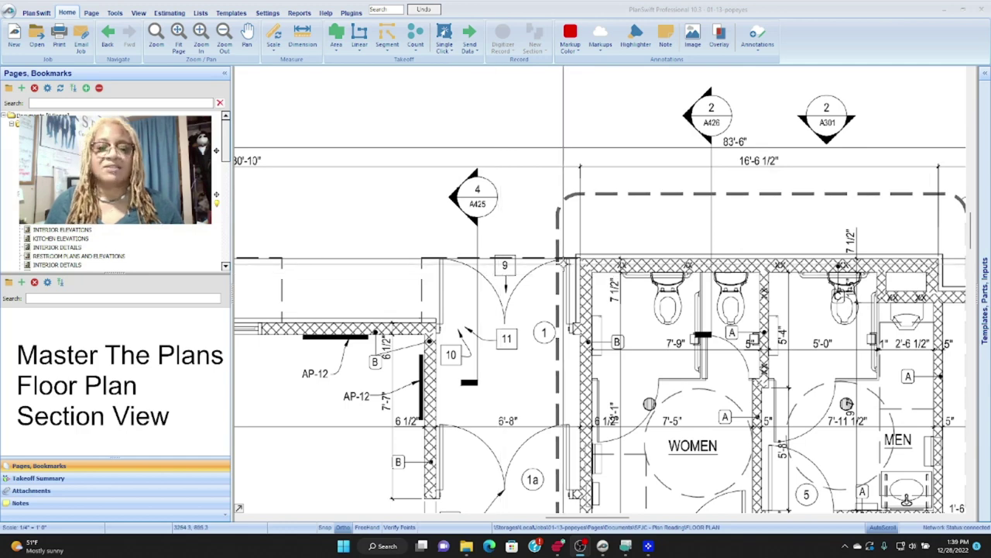
scroll(570, 267, down, 2)
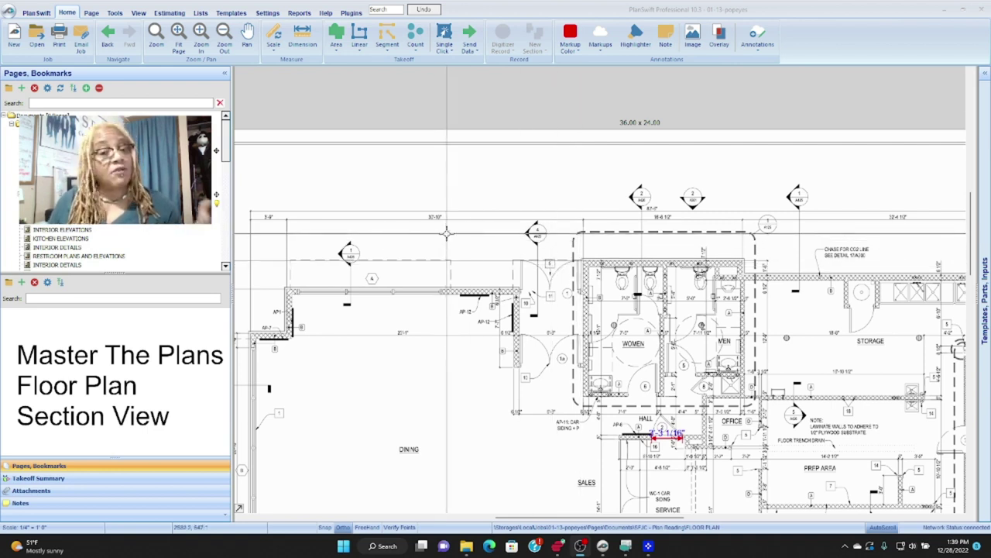
scroll(471, 209, down, 2)
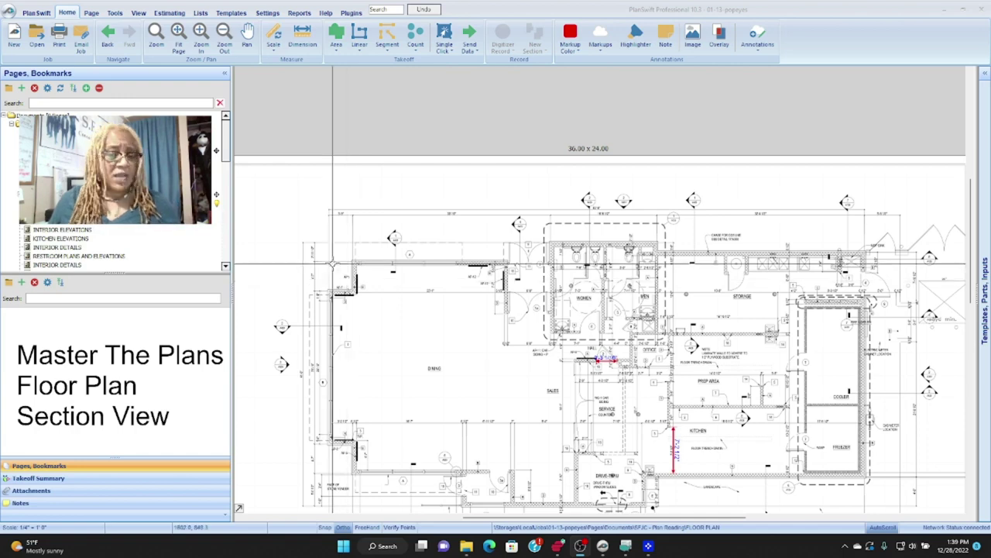
scroll(334, 265, up, 3)
scroll(409, 280, up, 1)
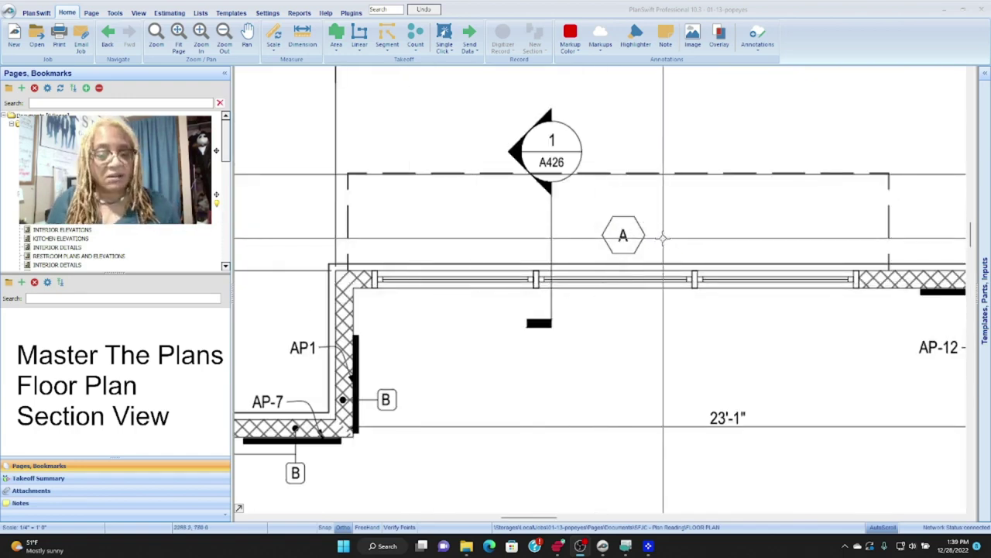
scroll(438, 194, down, 1)
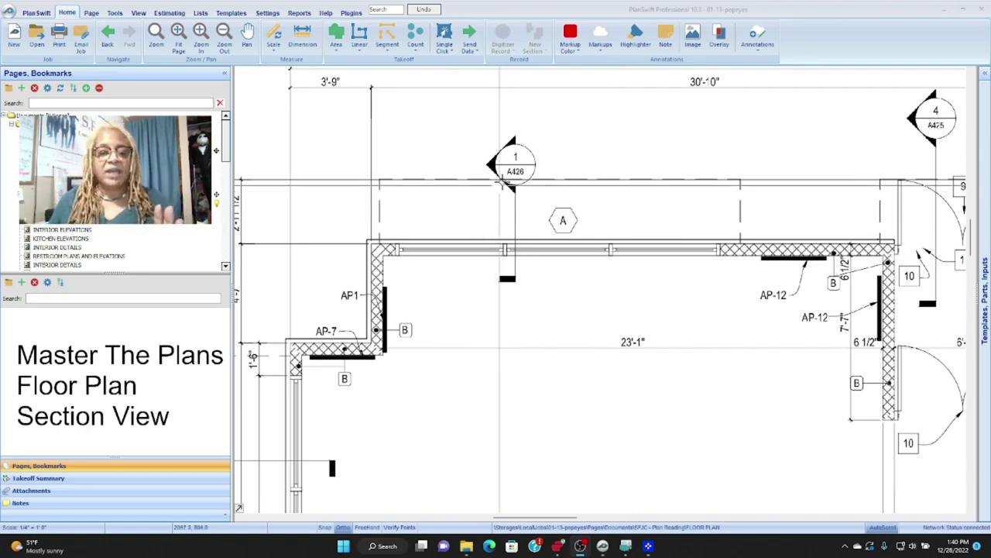
scroll(500, 184, up, 3)
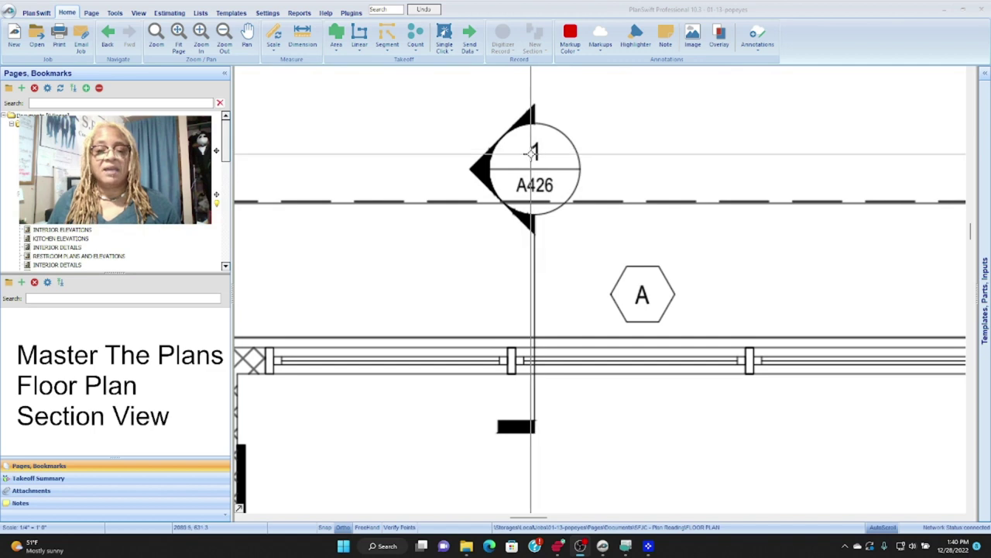
scroll(535, 149, down, 2)
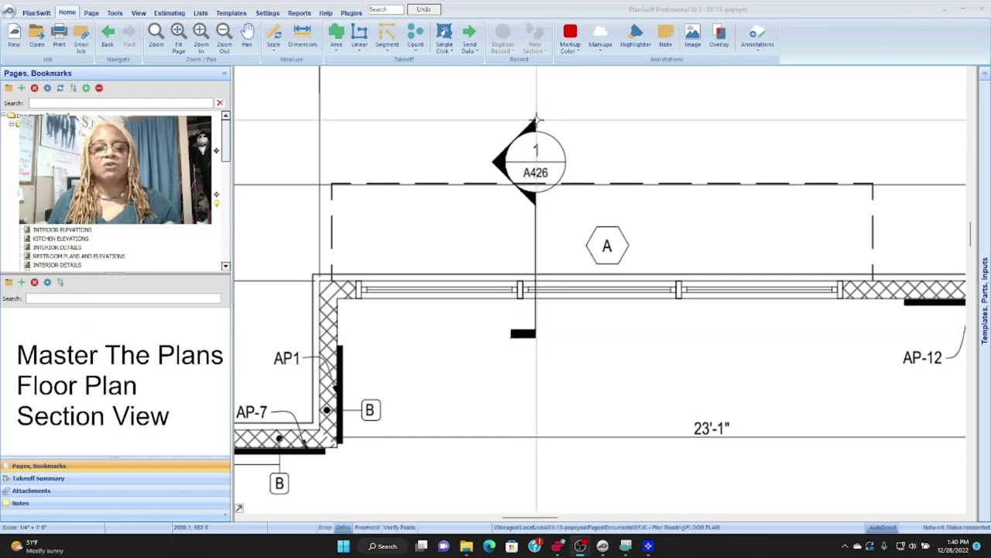
scroll(525, 131, up, 1)
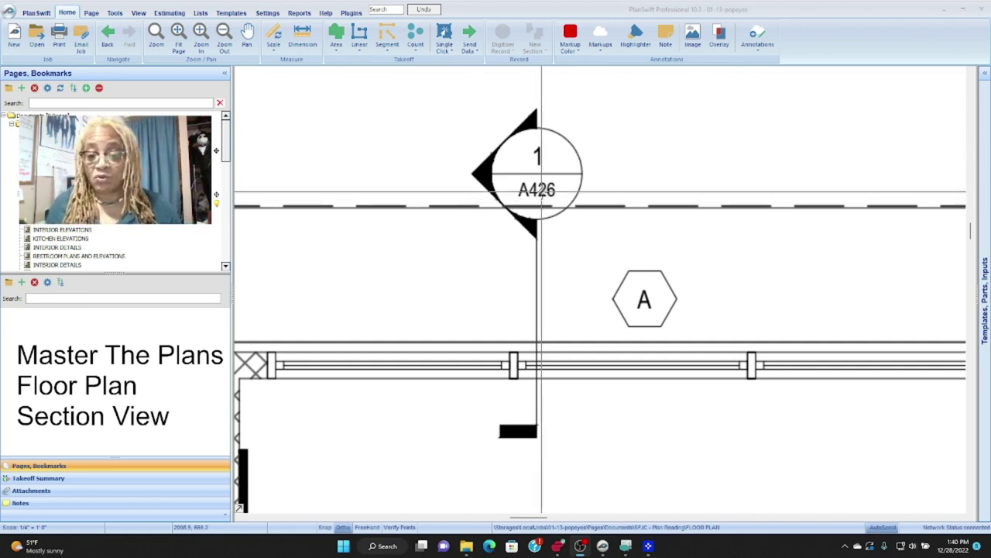
scroll(517, 165, down, 2)
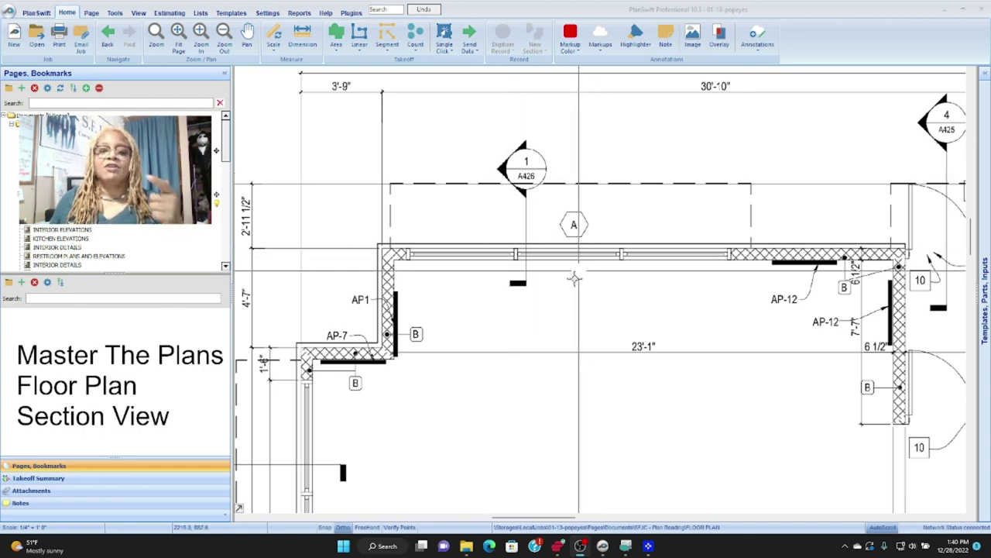
scroll(471, 226, down, 2)
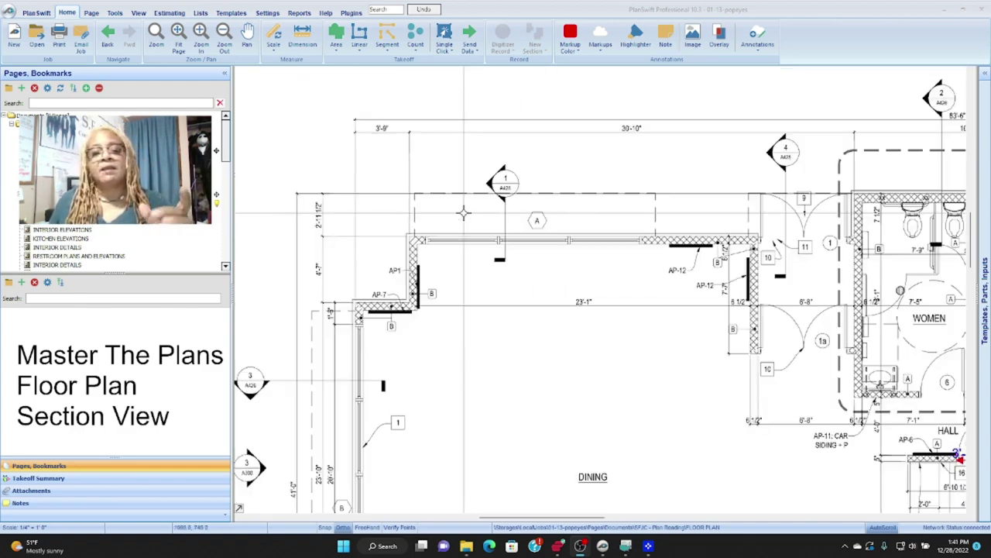
scroll(455, 209, down, 3)
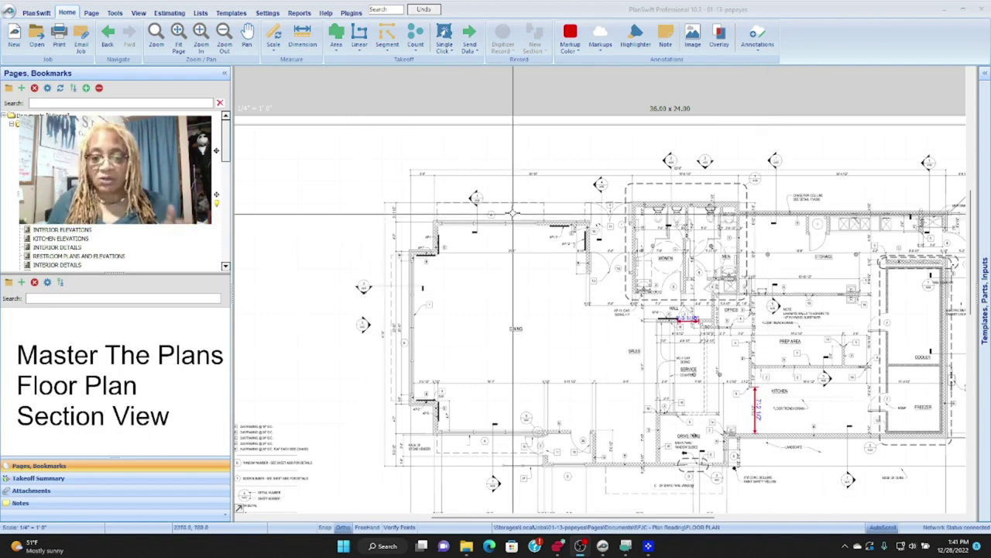
scroll(460, 213, up, 2)
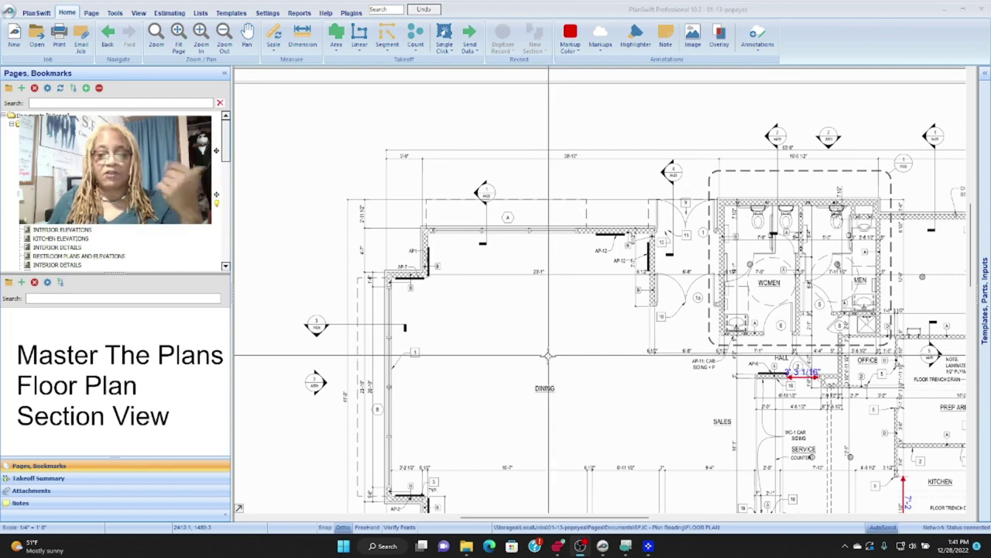
scroll(497, 216, up, 2)
scroll(497, 216, up, 2)
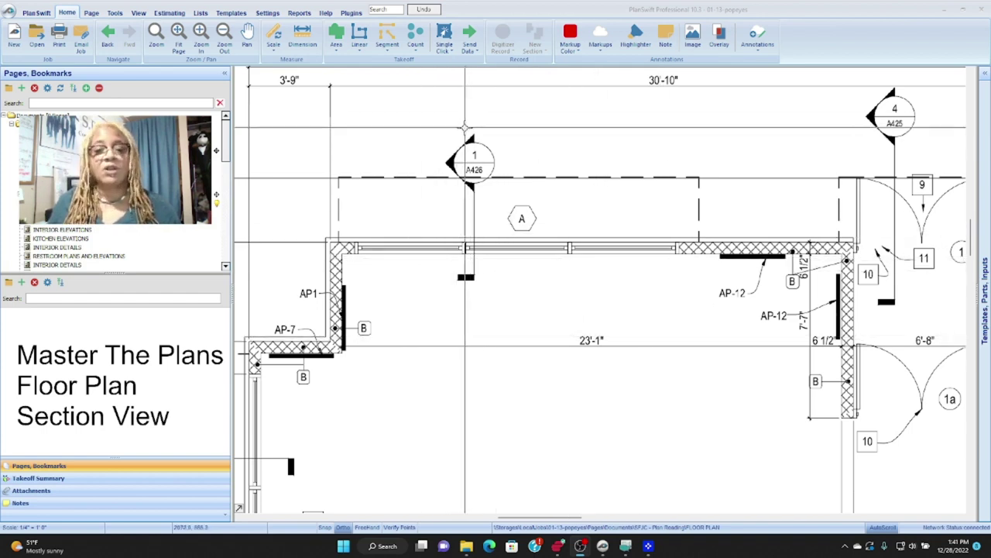
scroll(477, 159, up, 3)
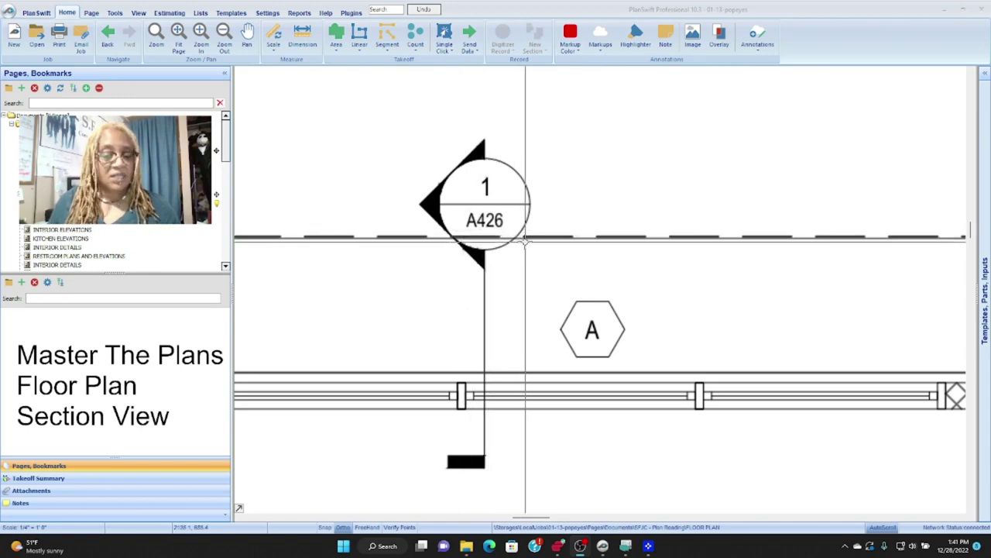
scroll(422, 192, down, 4)
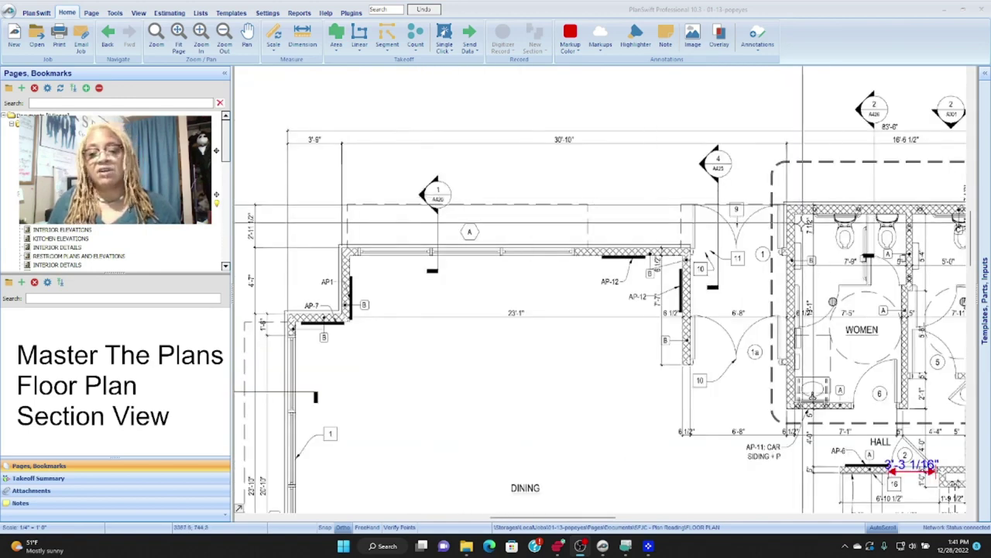
scroll(803, 224, up, 2)
scroll(626, 189, down, 1)
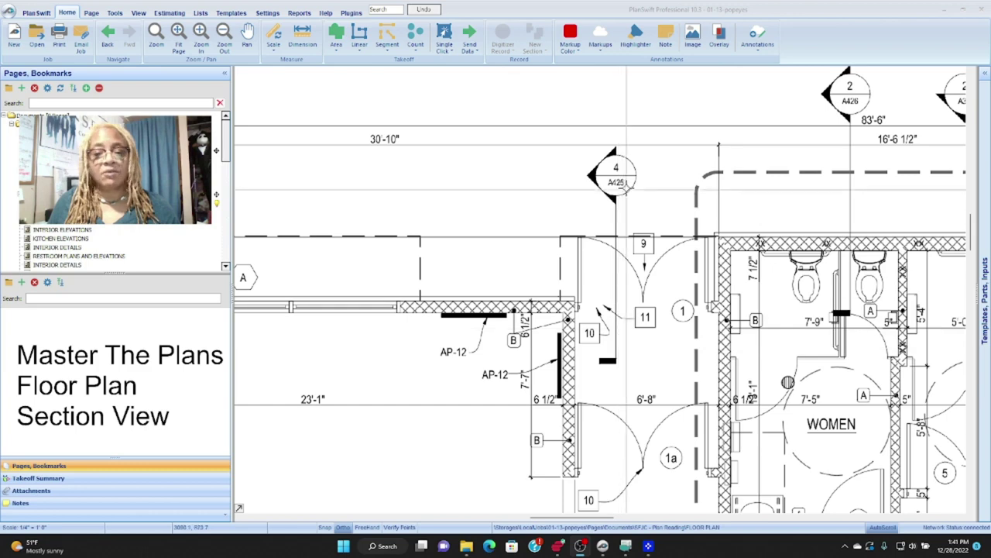
Zoom out over the restrooms, then close in on the men's toilet tagged C against the hatched wall.
scroll(626, 189, up, 2)
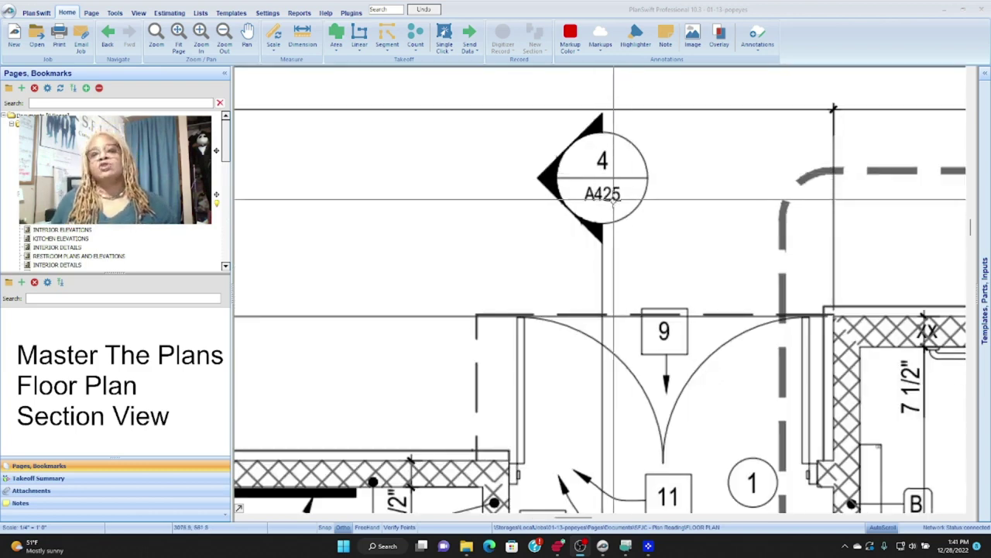
scroll(556, 269, down, 1)
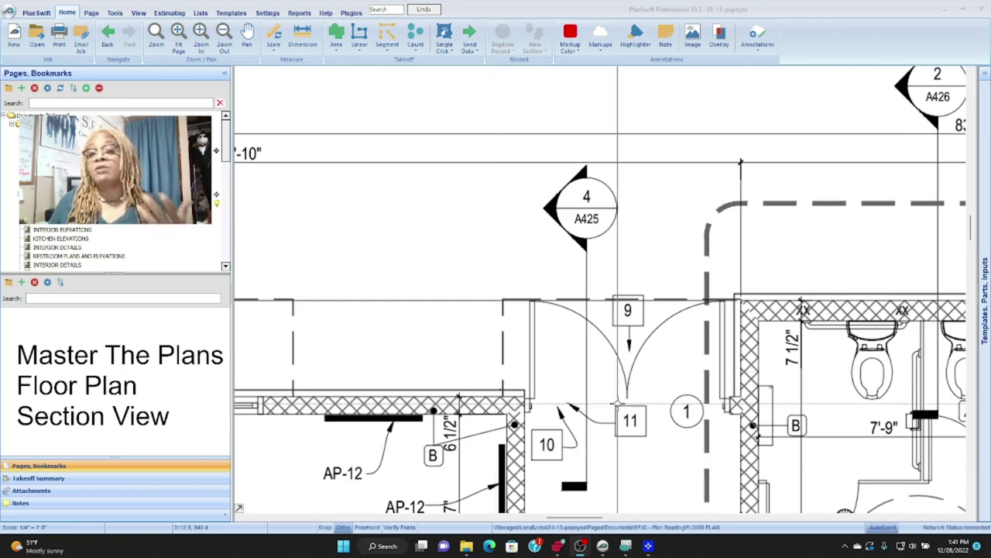
scroll(546, 211, down, 1)
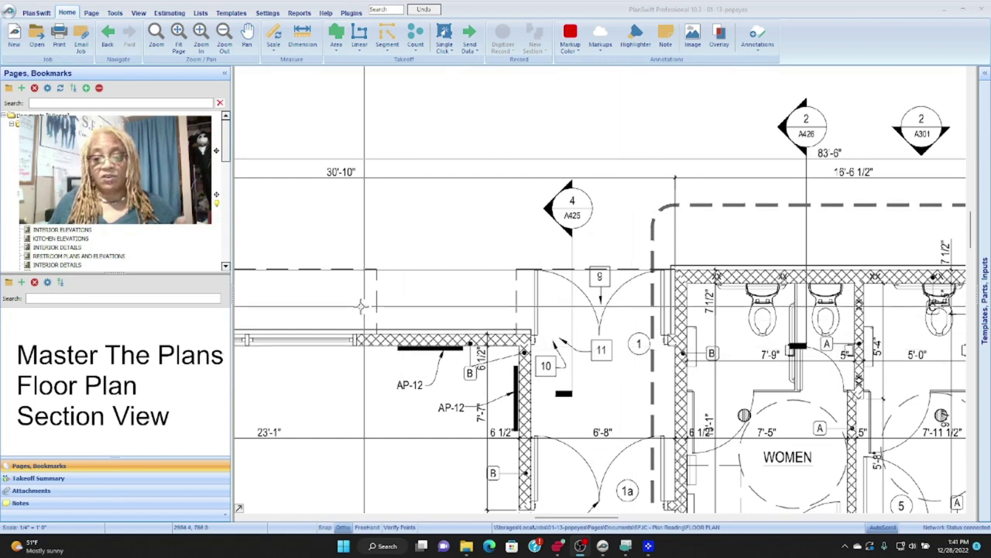
scroll(355, 305, down, 2)
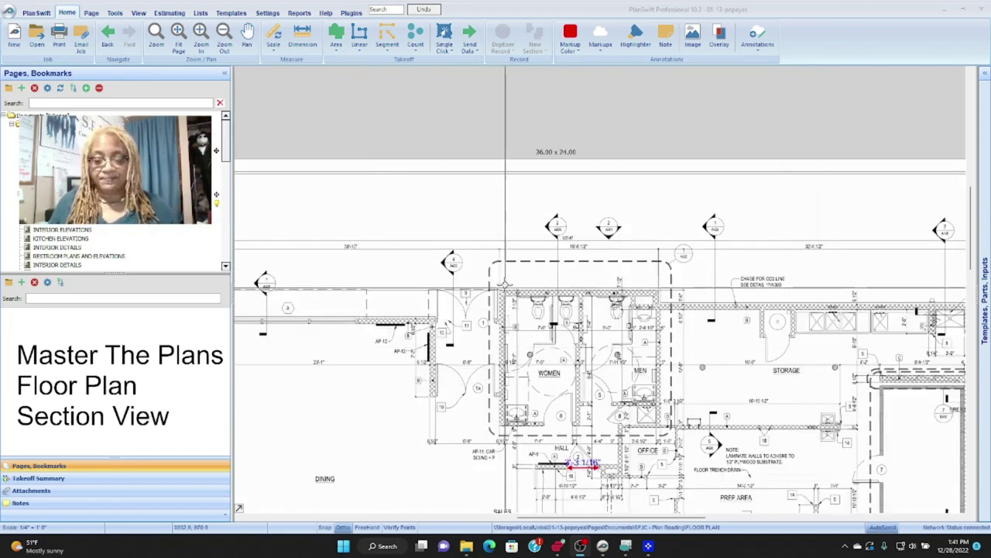
scroll(560, 302, up, 2)
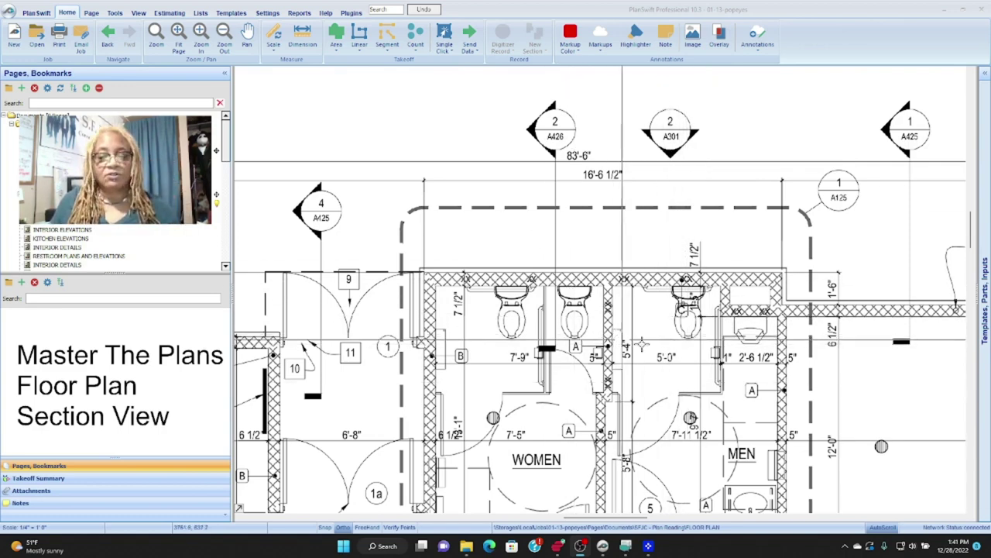
scroll(688, 304, up, 2)
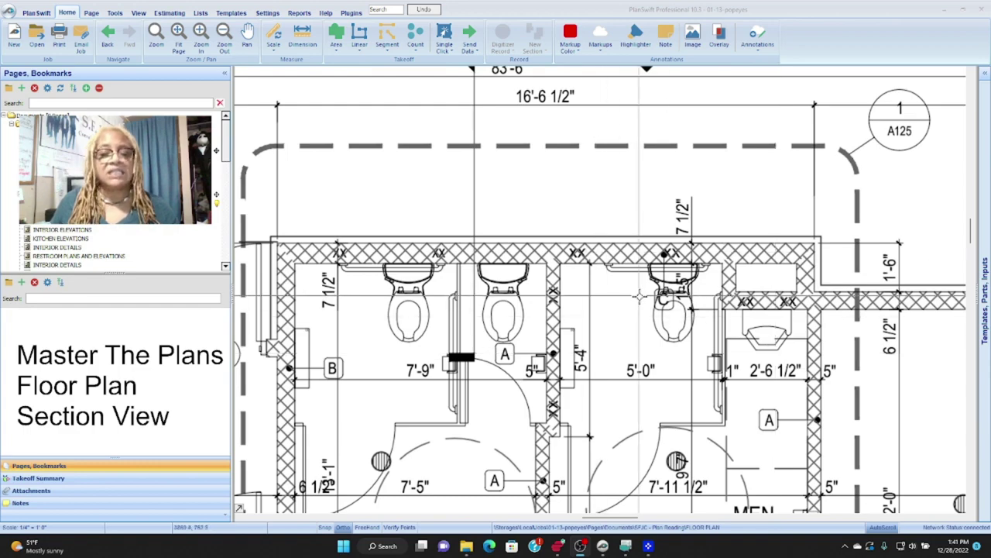
scroll(668, 302, up, 2)
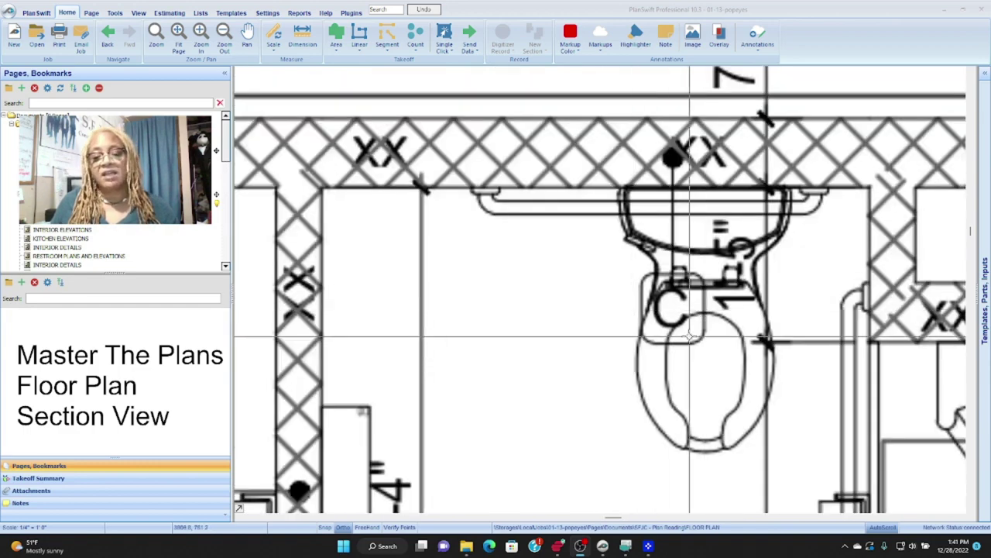
scroll(645, 205, down, 3)
scroll(644, 204, down, 2)
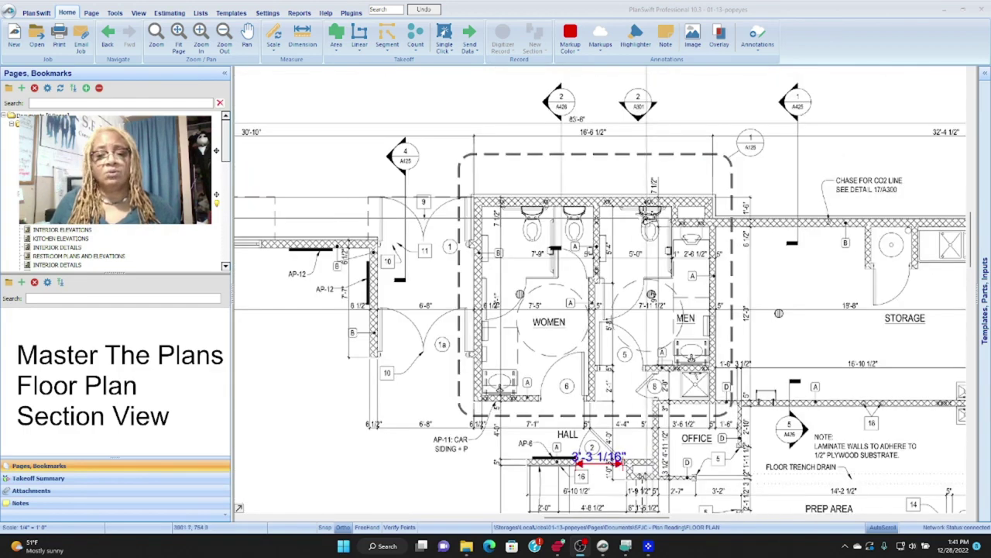
scroll(555, 116, up, 3)
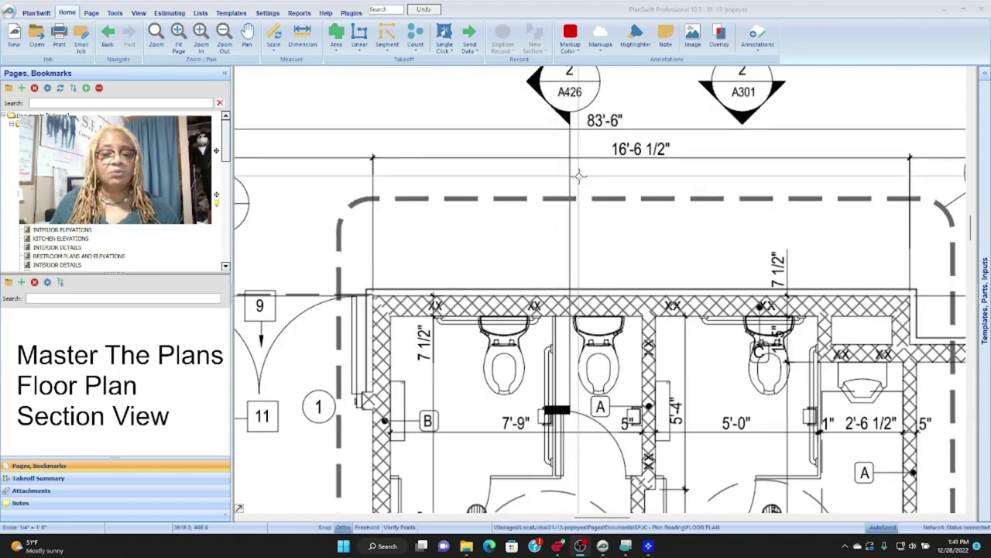
scroll(554, 116, down, 1)
scroll(577, 121, up, 3)
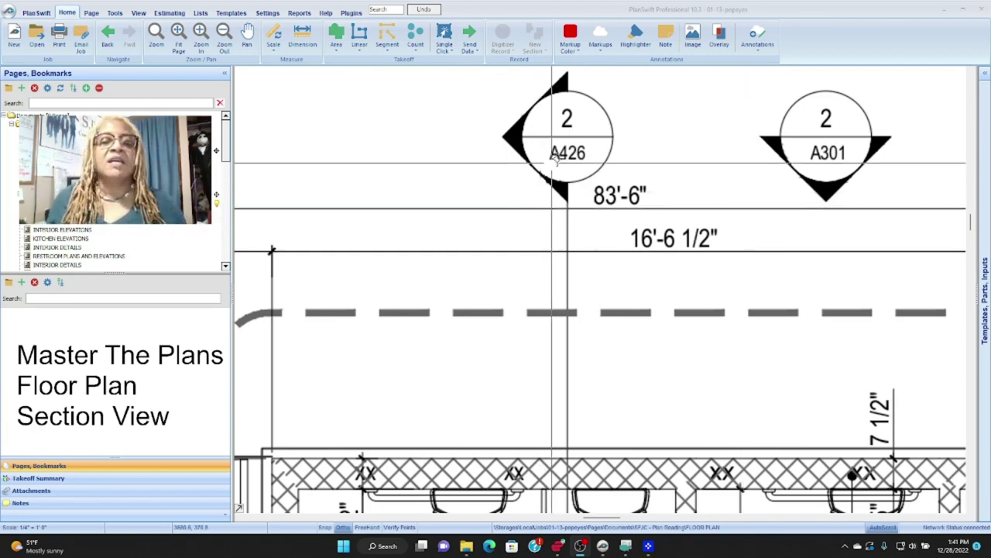
scroll(556, 159, down, 3)
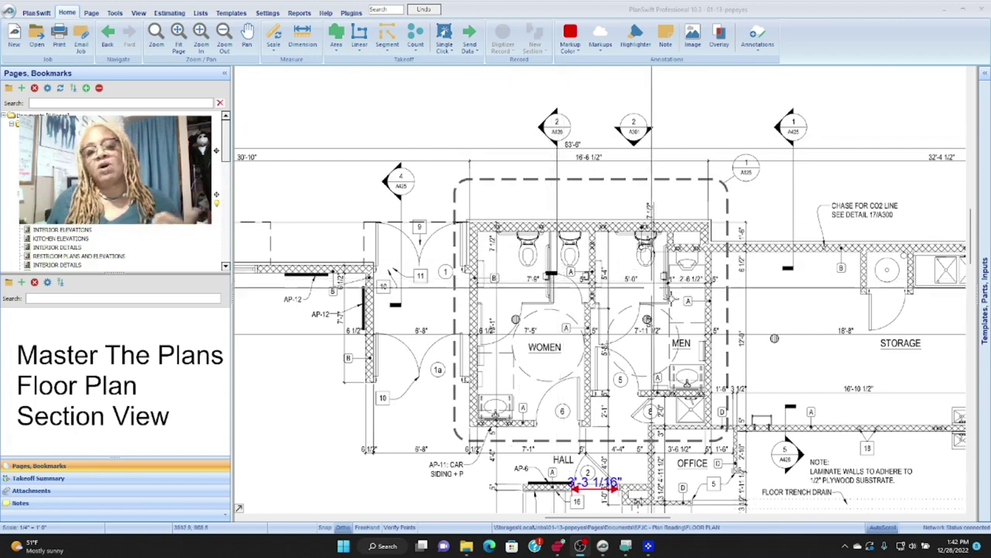
scroll(569, 256, down, 1)
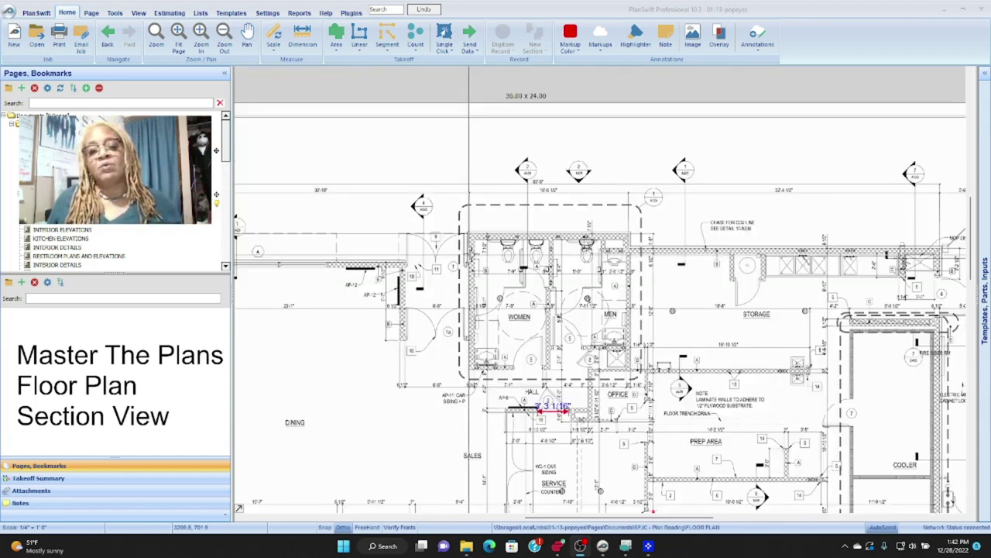
scroll(573, 105, up, 1)
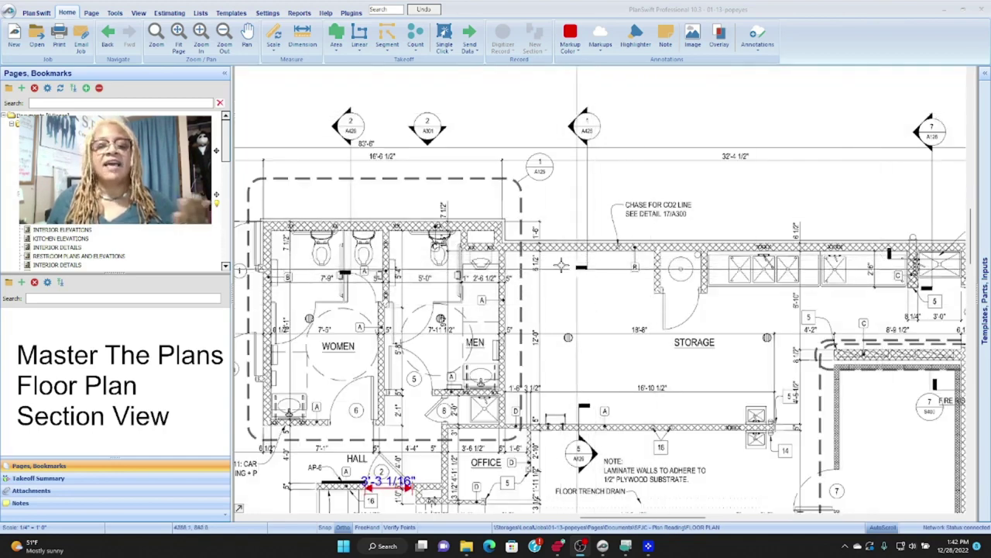
scroll(645, 241, down, 1)
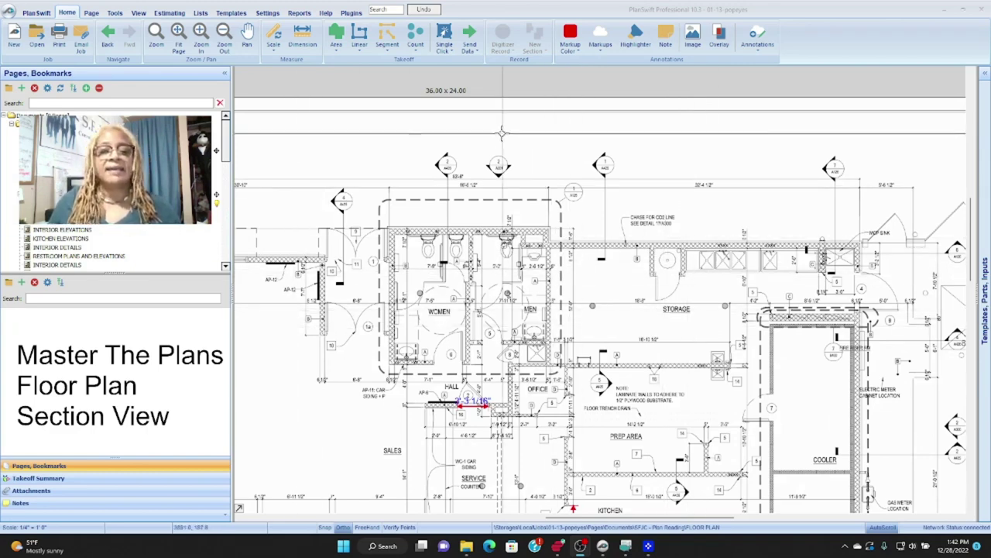
scroll(493, 120, down, 1)
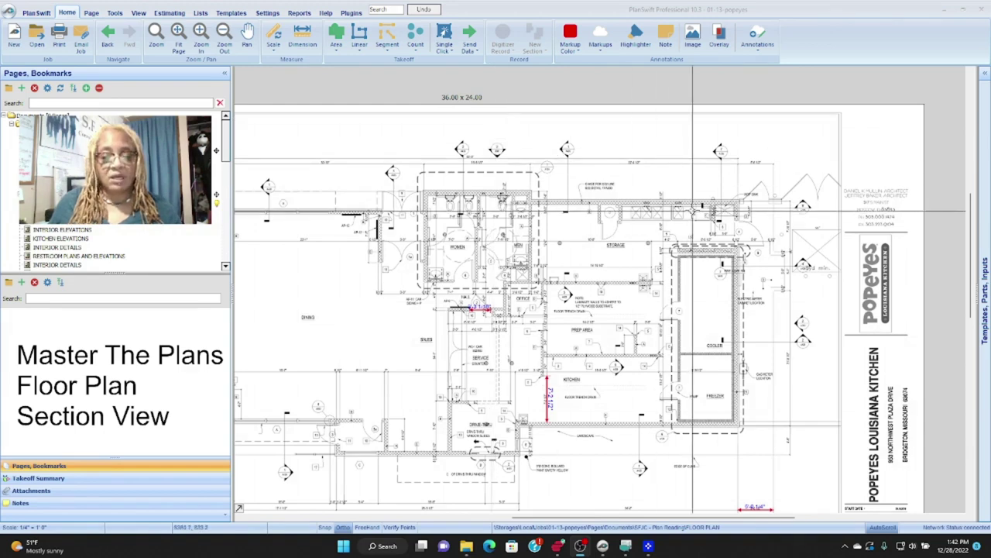
scroll(527, 232, down, 1)
scroll(567, 338, up, 1)
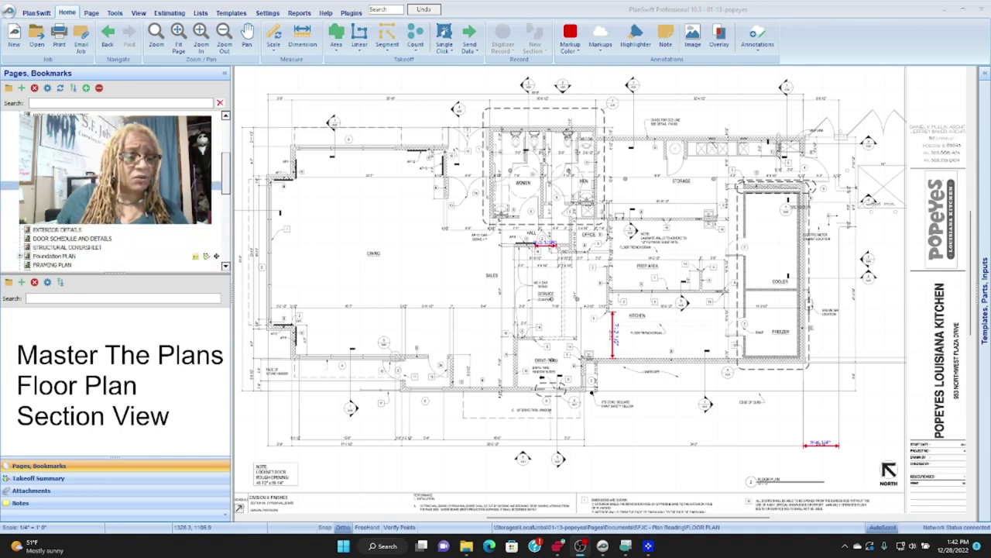
scroll(335, 129, up, 3)
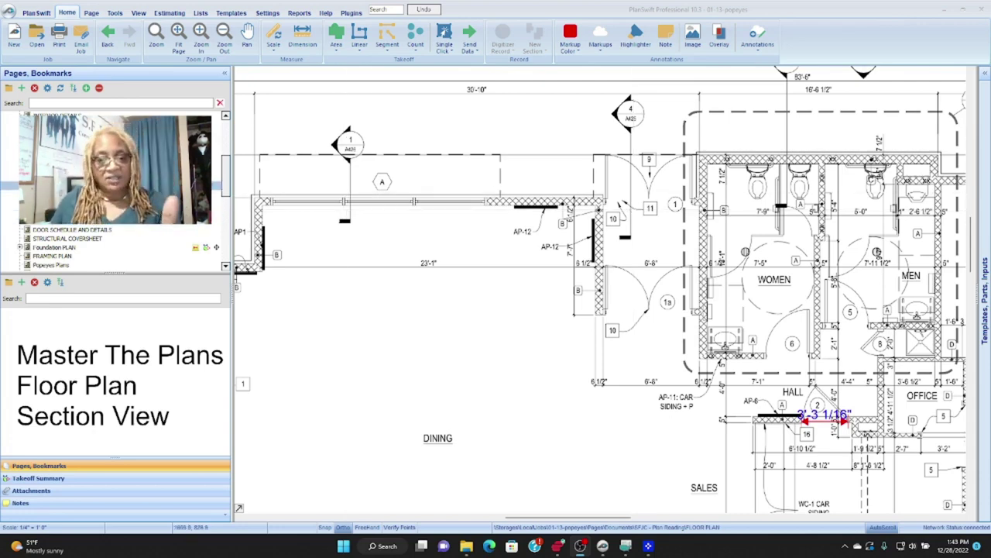
scroll(409, 229, down, 4)
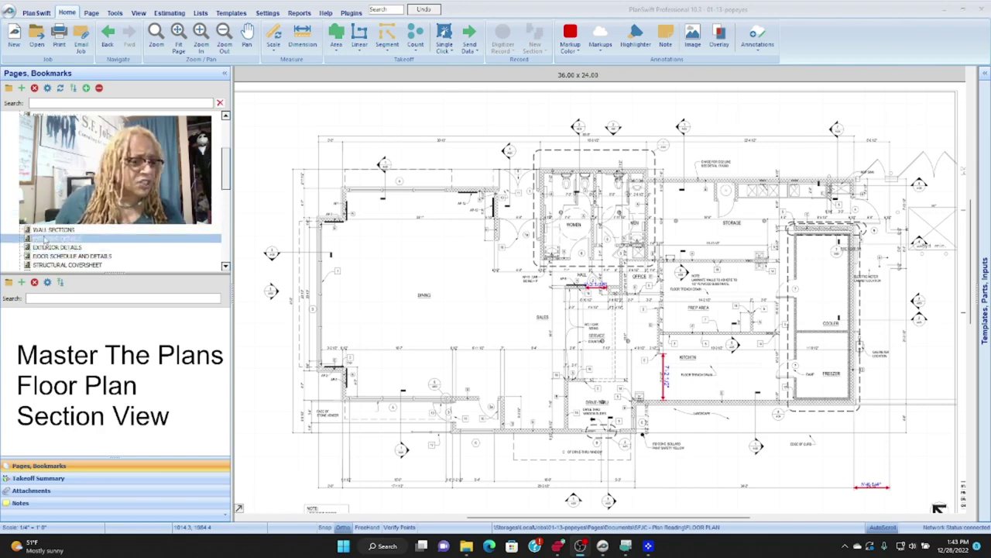
Switch to the WALL SECTIONS sheet and zoom to inspect the KITCHEN and COOLER wall sections.
click(47, 229)
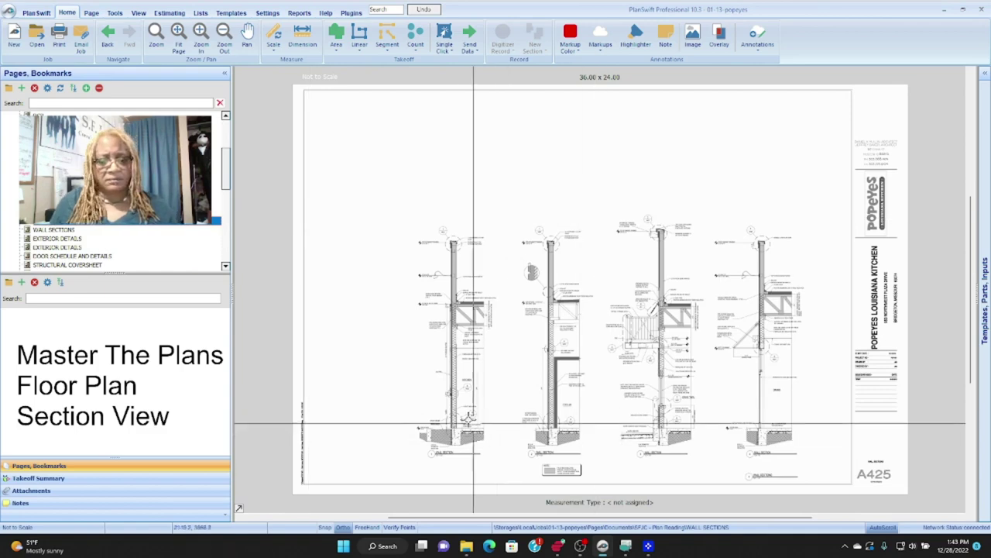
scroll(471, 418, up, 4)
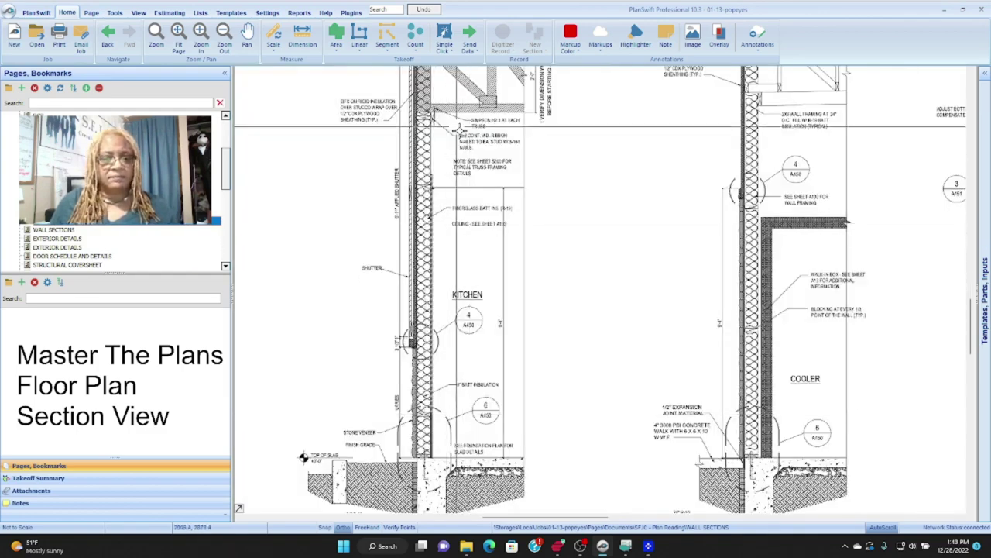
scroll(303, 457, up, 2)
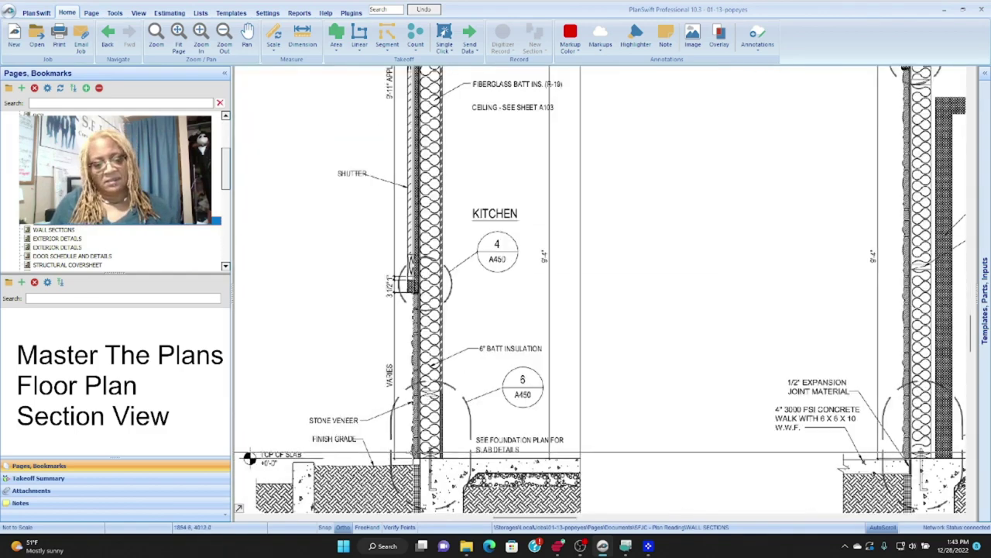
scroll(574, 333, down, 3)
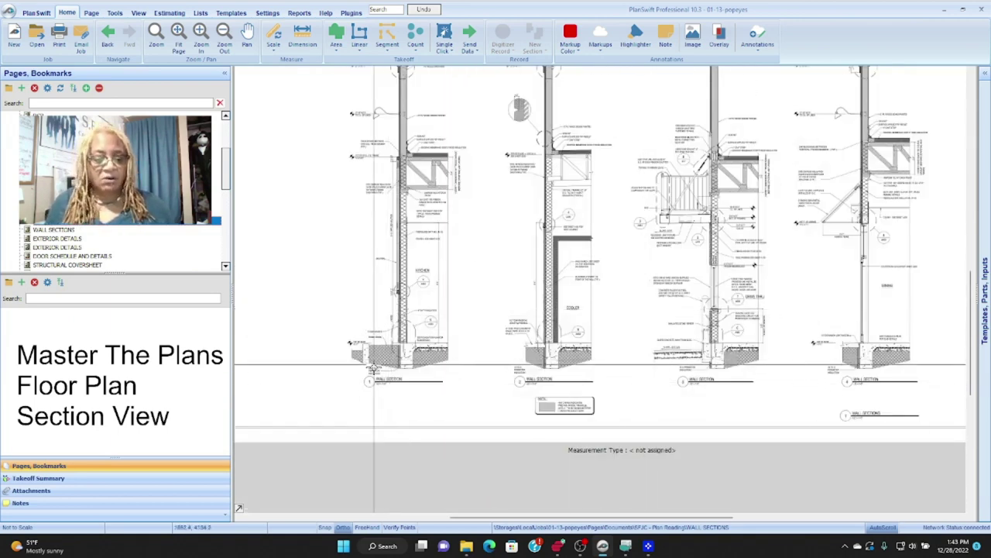
scroll(504, 333, down, 2)
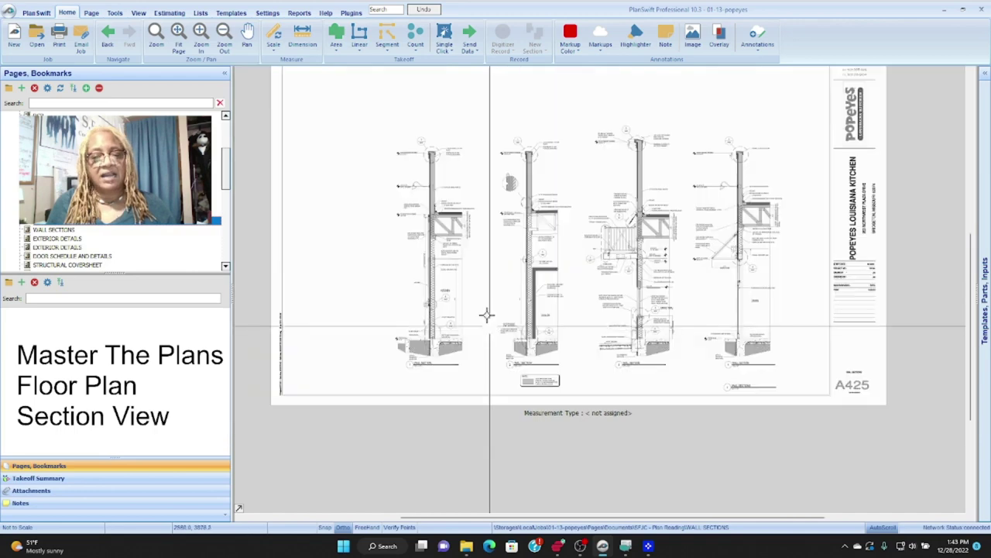
scroll(448, 200, up, 2)
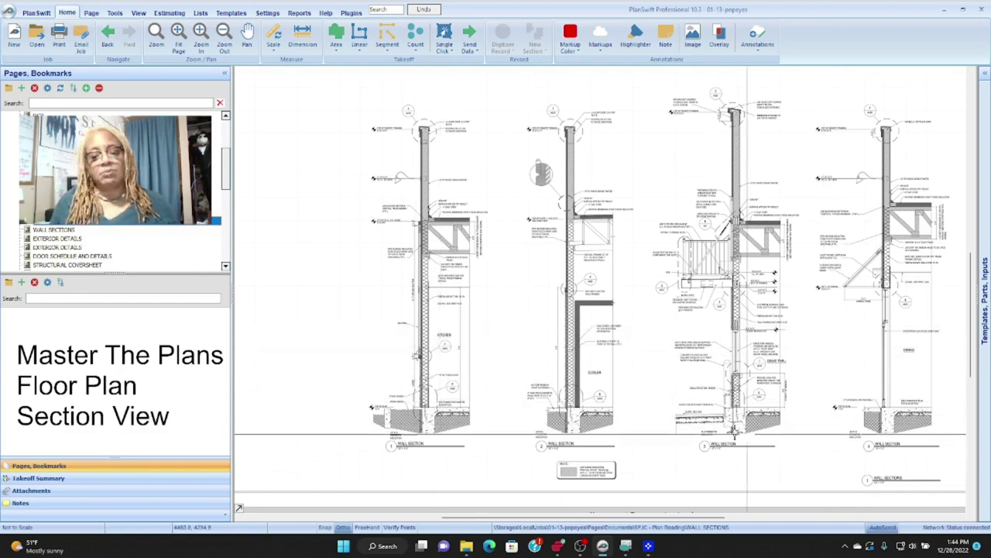
scroll(432, 368, down, 1)
scroll(737, 346, up, 1)
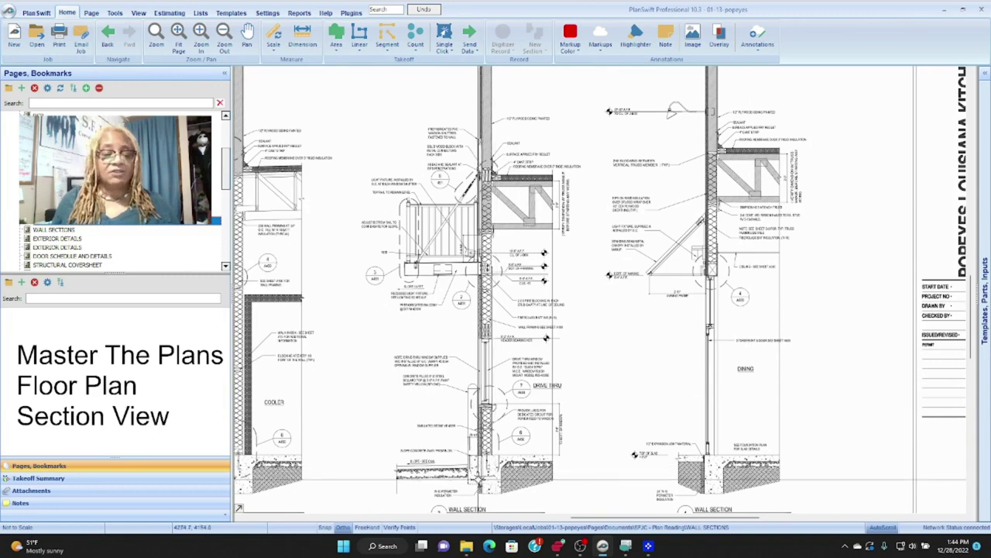
scroll(484, 456, up, 3)
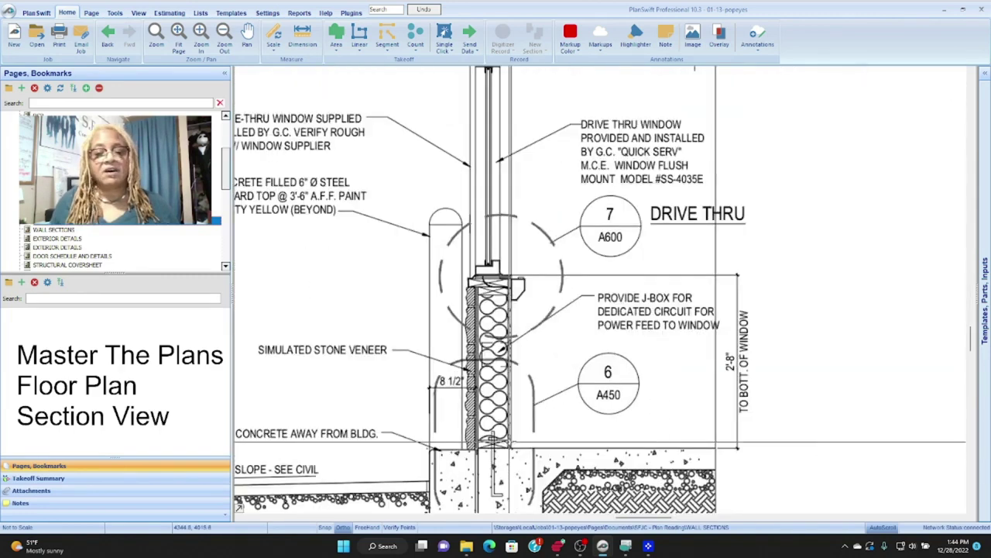
scroll(490, 440, up, 2)
scroll(484, 445, down, 2)
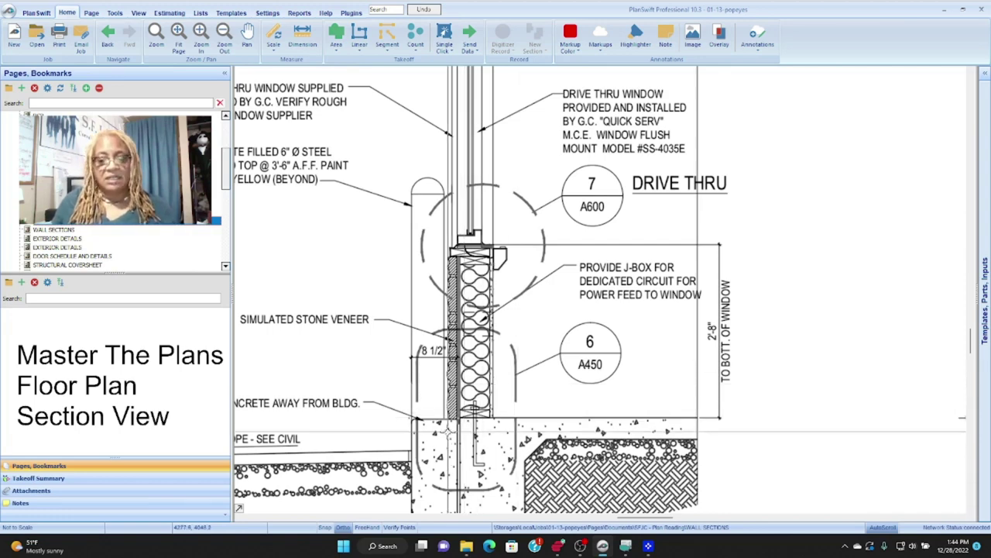
scroll(447, 428, up, 1)
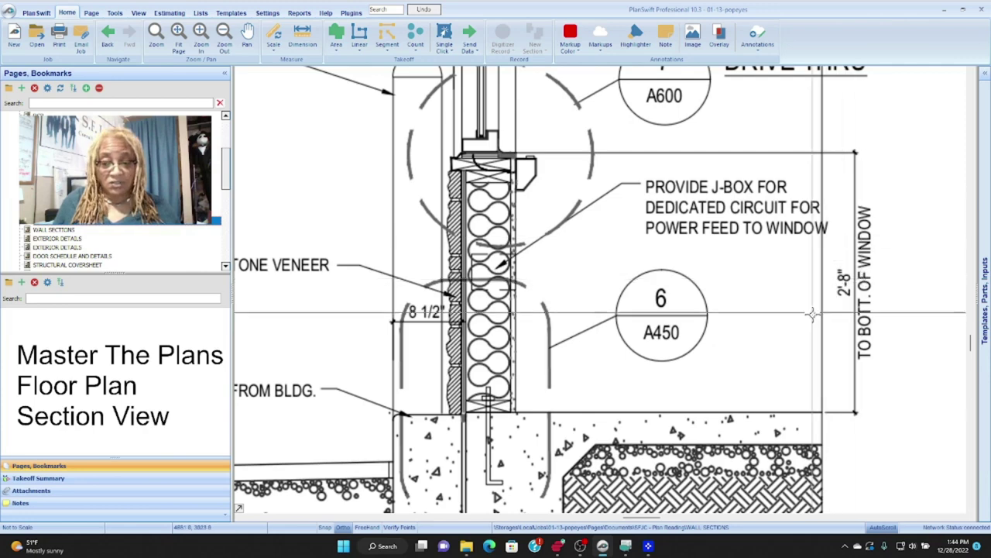
scroll(527, 375, down, 2)
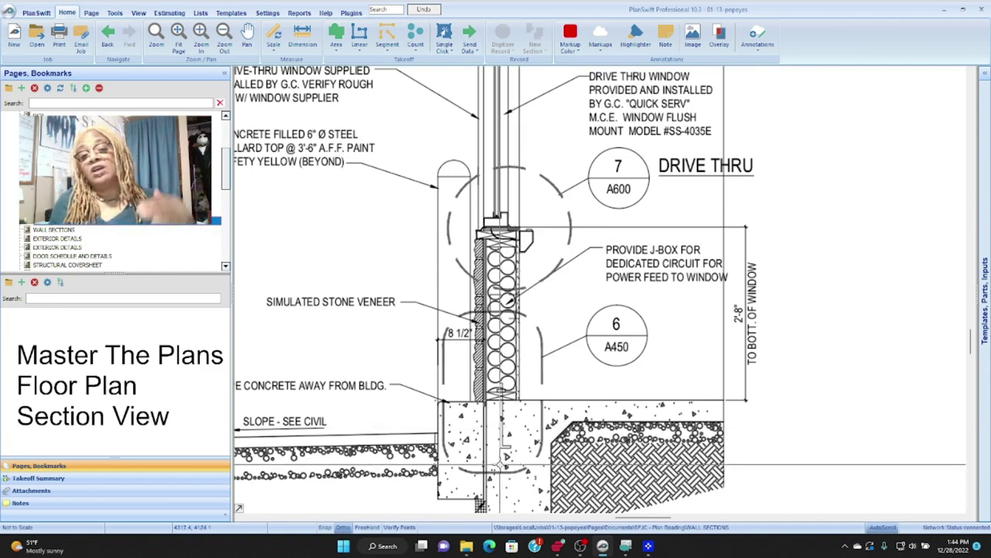
scroll(505, 457, down, 2)
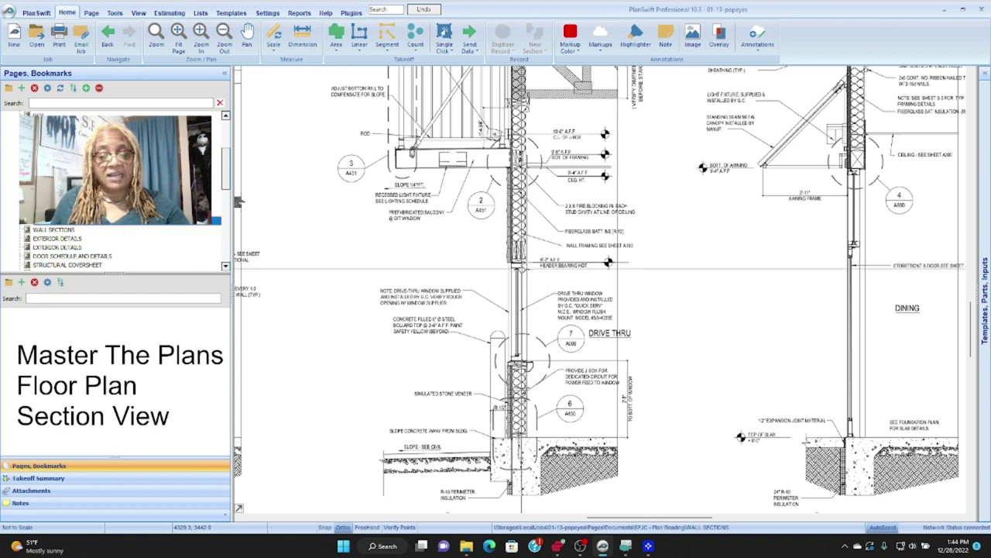
scroll(566, 449, down, 1)
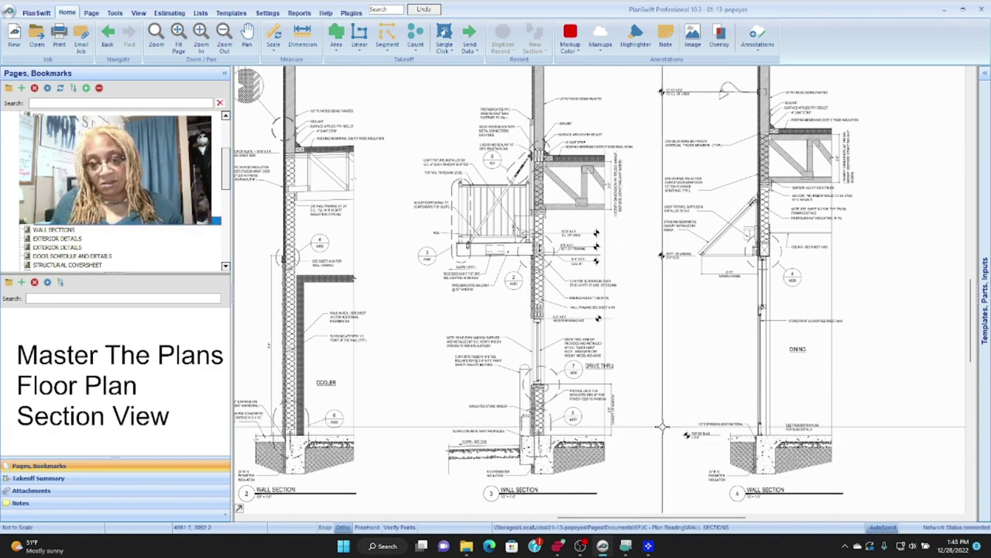
scroll(712, 426, down, 2)
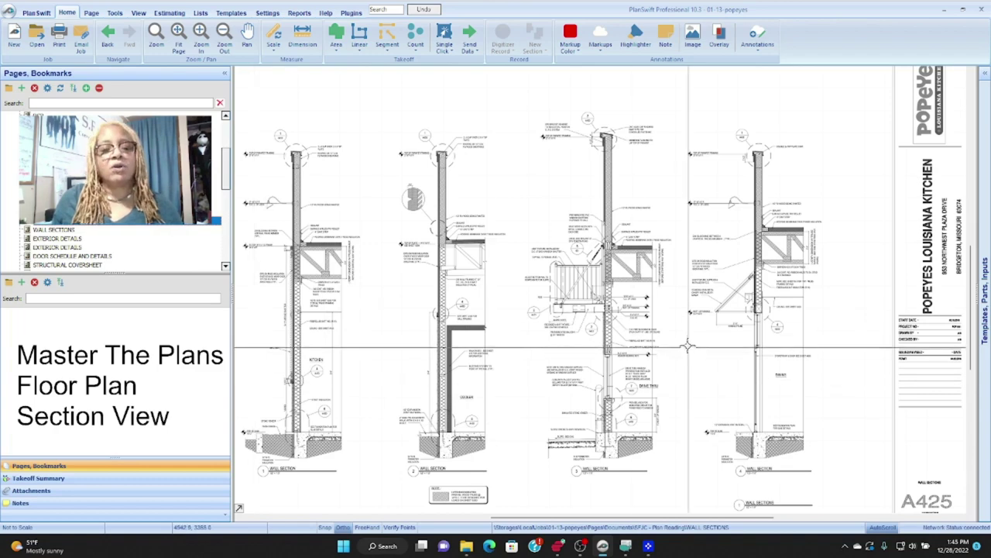
Zoom into the KITCHEN wall section showing 6" batt insulation, stone veneer and the shutter.
scroll(589, 334, down, 2)
scroll(416, 361, up, 5)
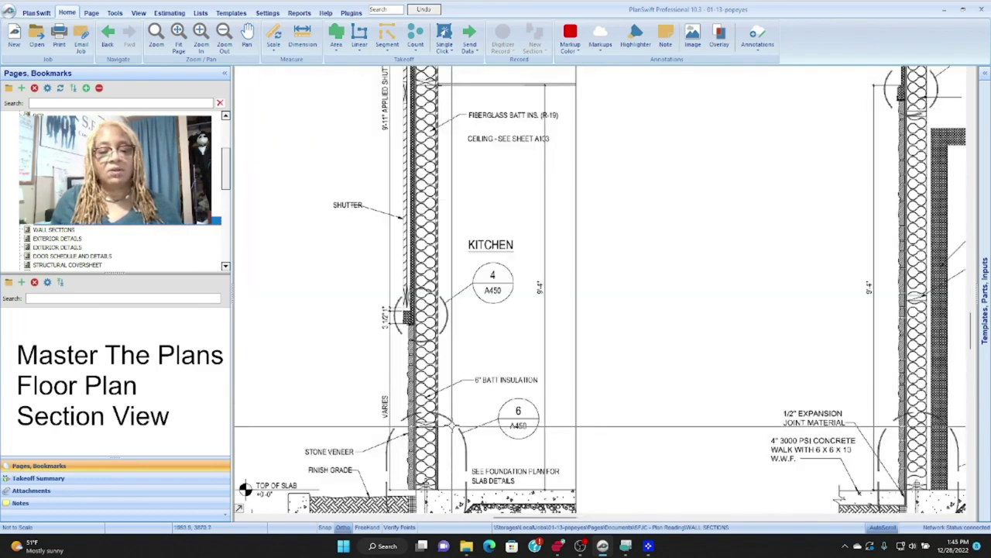
scroll(454, 383, up, 2)
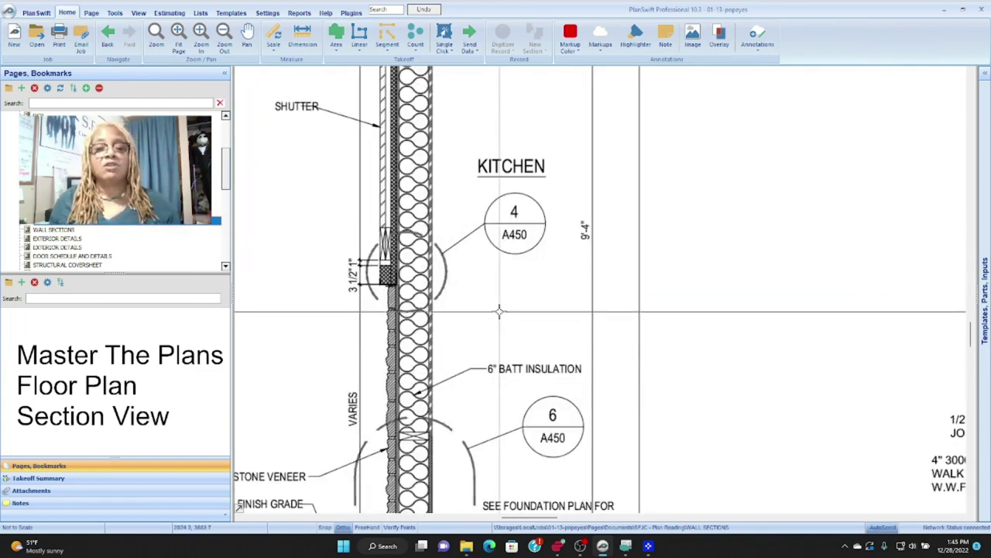